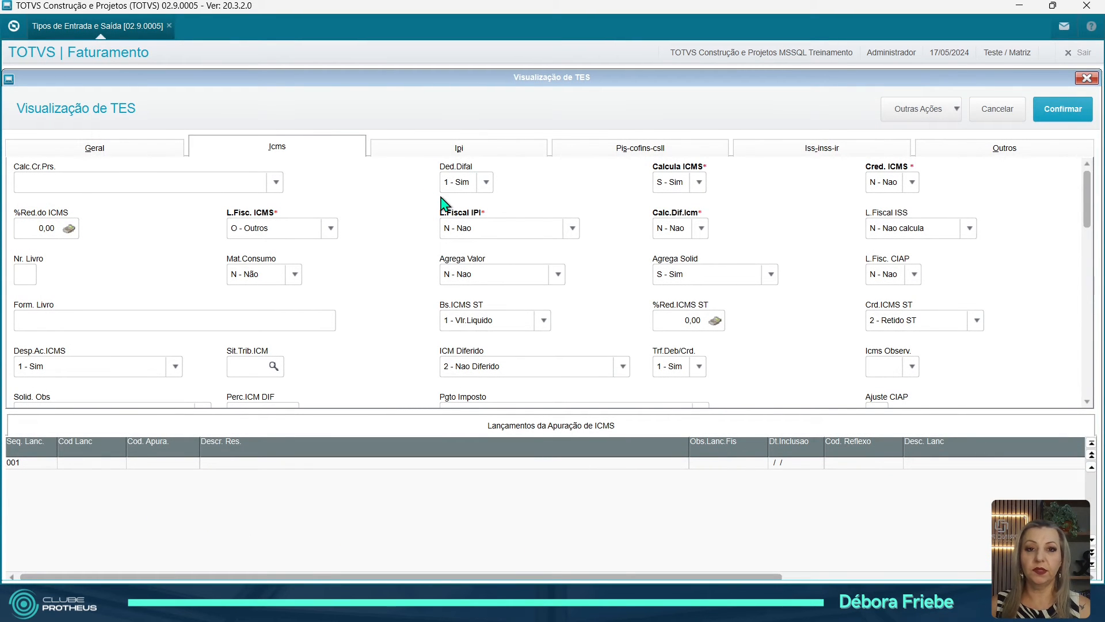
Review the general data and ICMS settings of TES 515, including the field help for Trf.Deb/Crd., and close the record
left_click(130, 149)
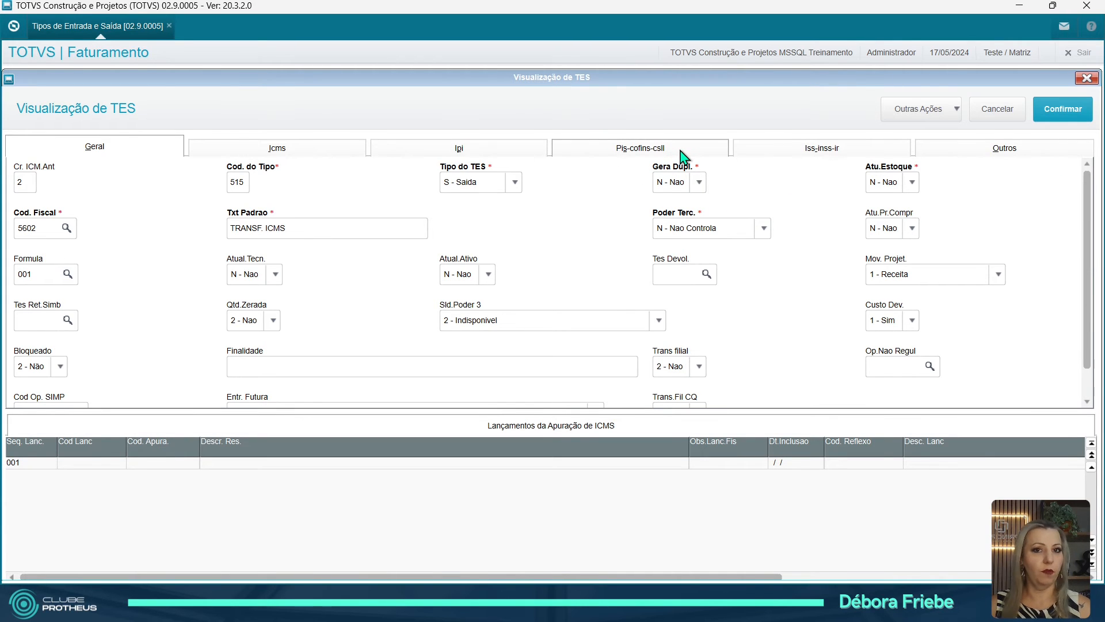
left_click(306, 234)
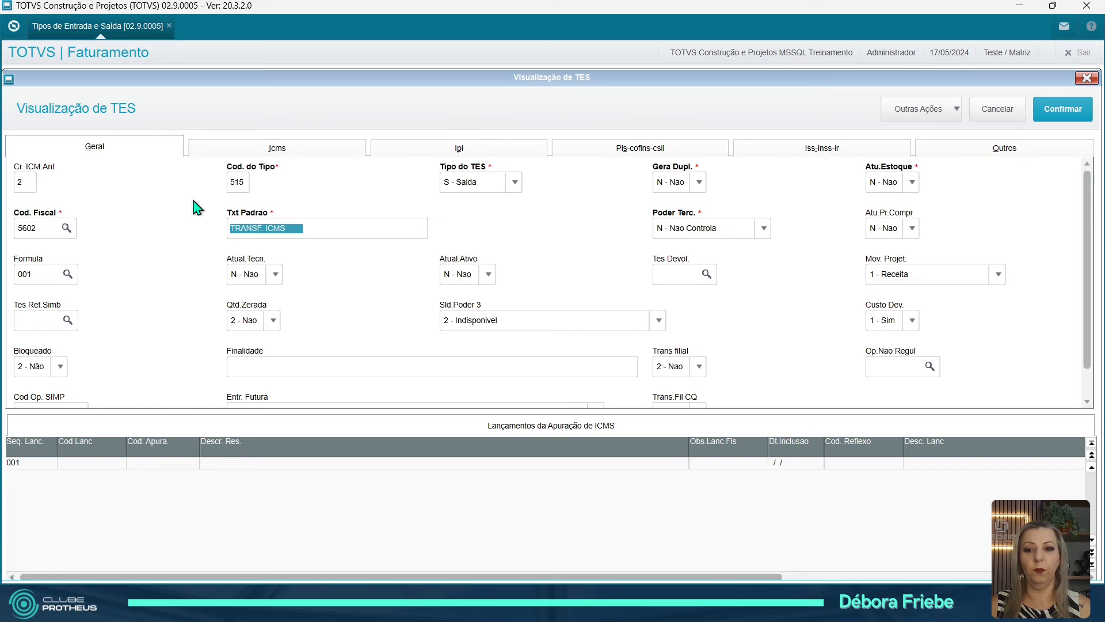
key("shift+Tab")
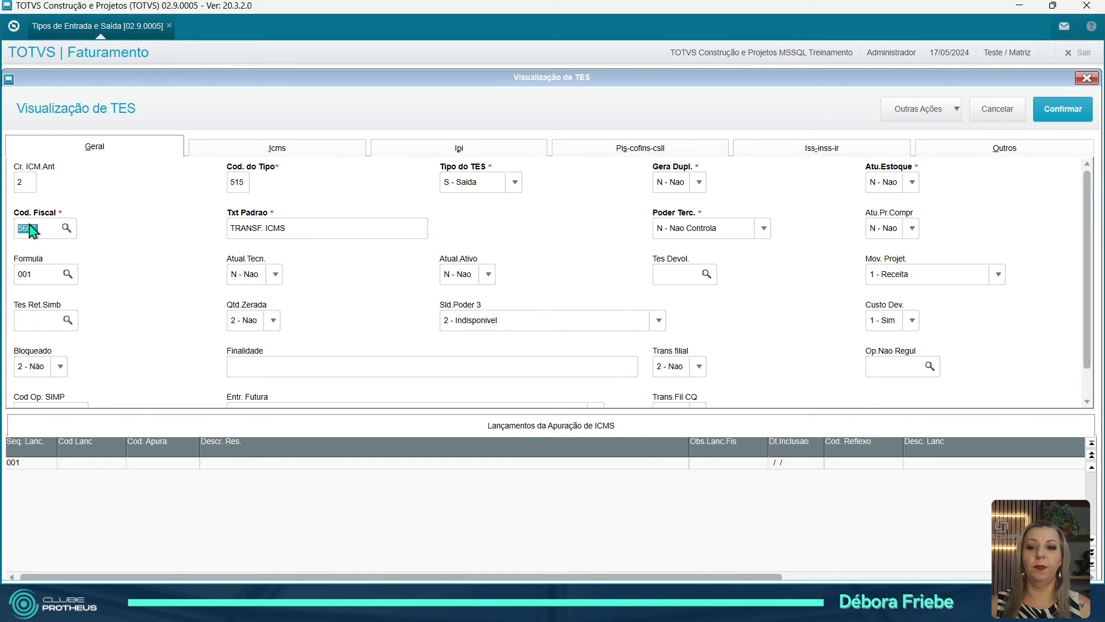
left_click(305, 148)
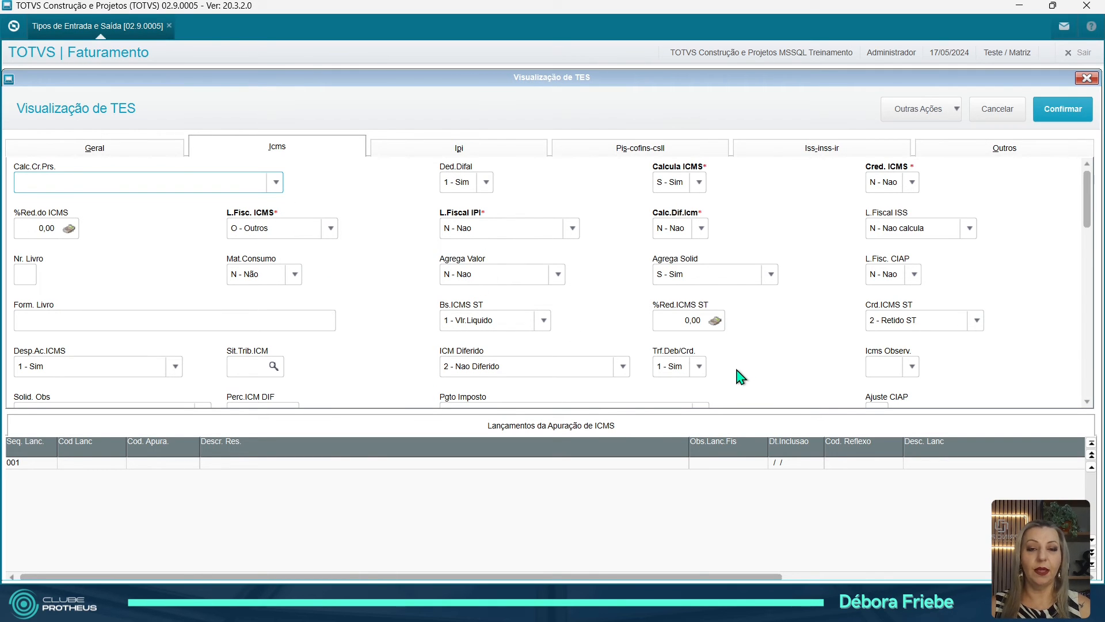
left_click(673, 378)
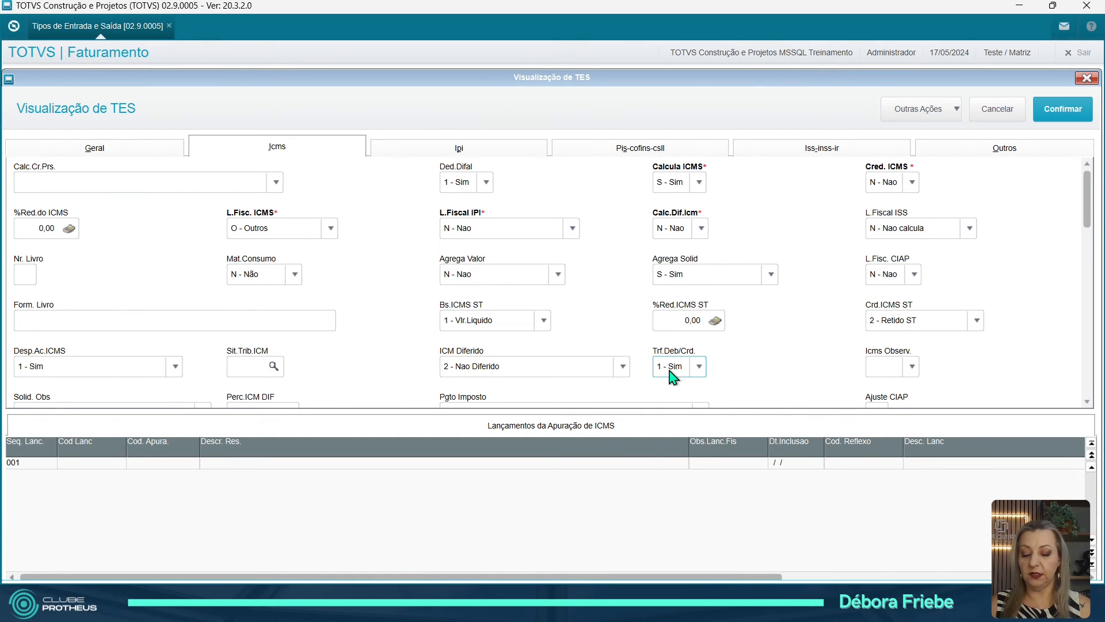
key("F1")
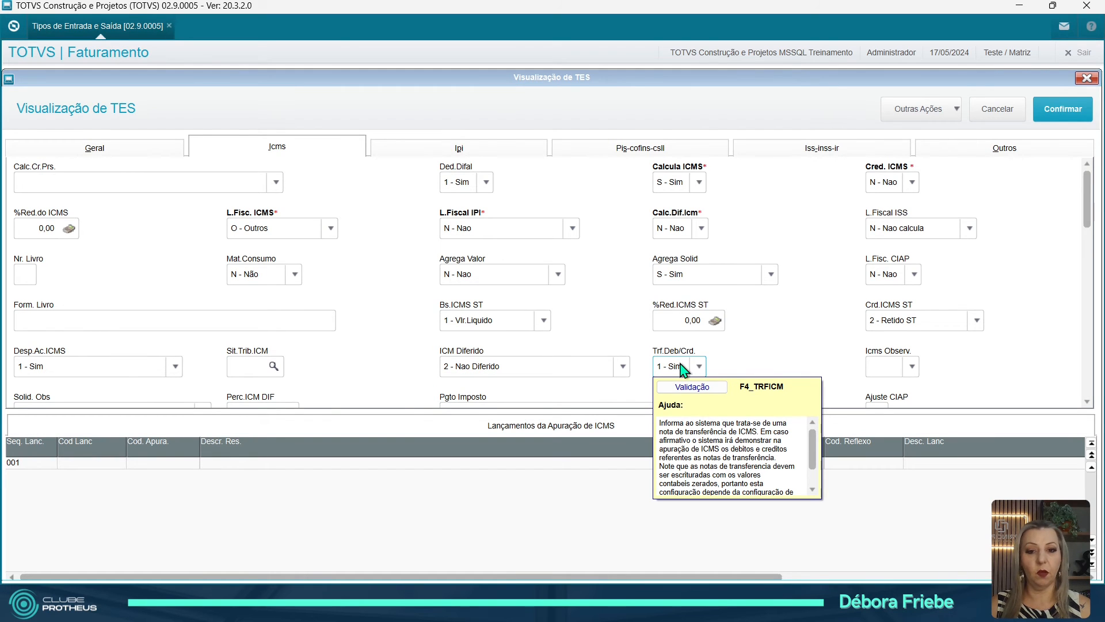
left_click(684, 354)
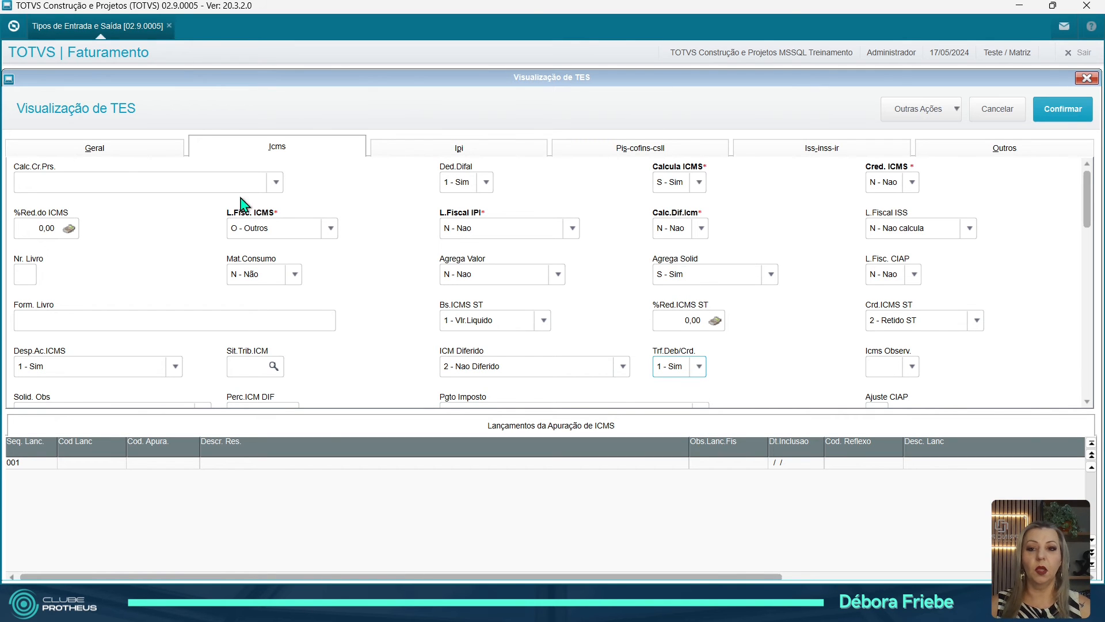
left_click(997, 109)
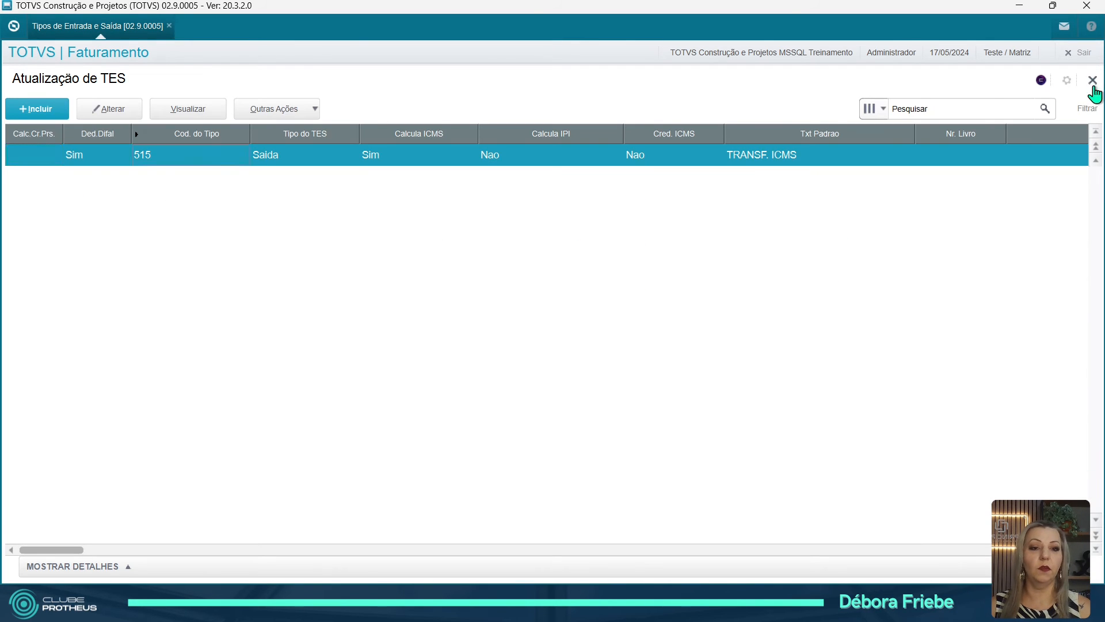
Leave the TES routine and start a new sales order in Pedidos de Venda
left_click(1092, 80)
scroll(189, 488, "down", 6)
scroll(188, 488, "down", 4)
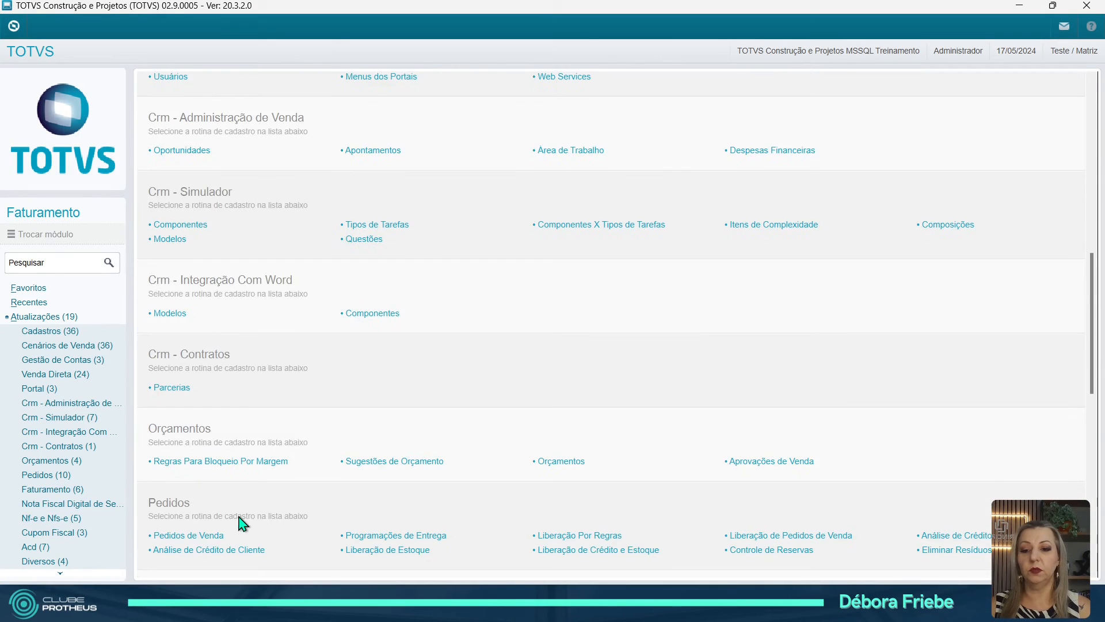
left_click(197, 532)
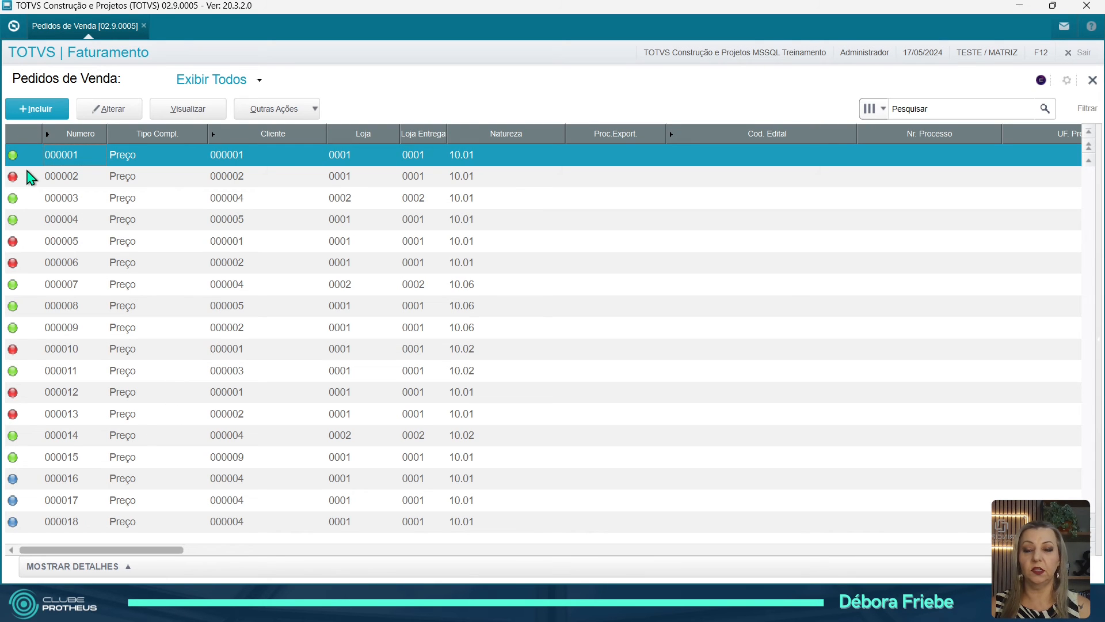
left_click(66, 99)
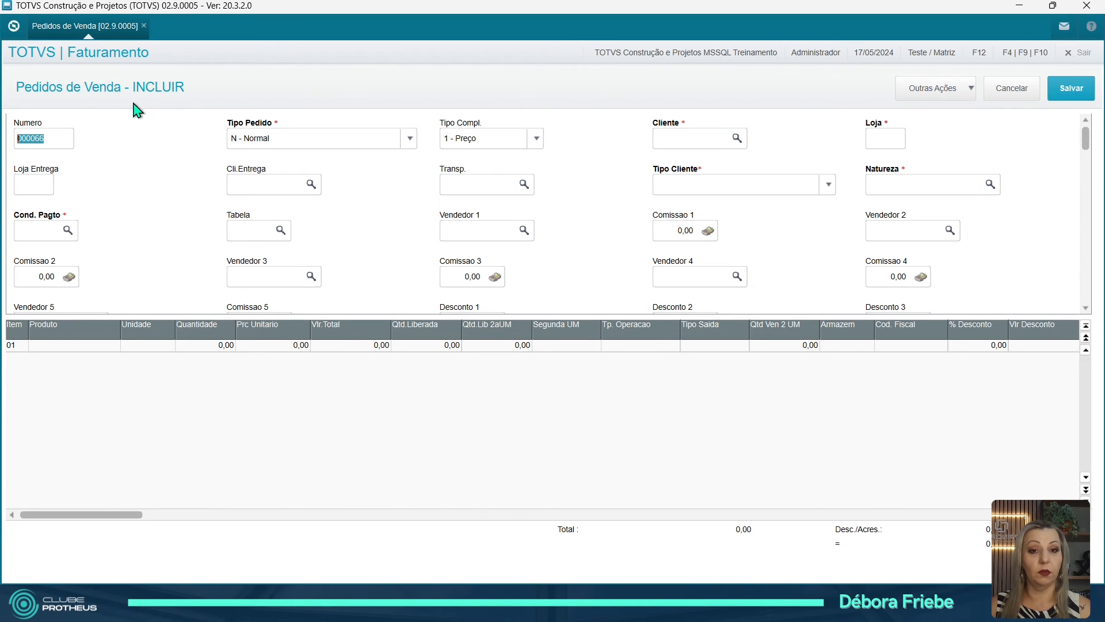
Set the order type to I - Compl.ICMS and select ABC INDUSTRIA DE MAQUINAS LTDA as the customer
left_click(271, 143)
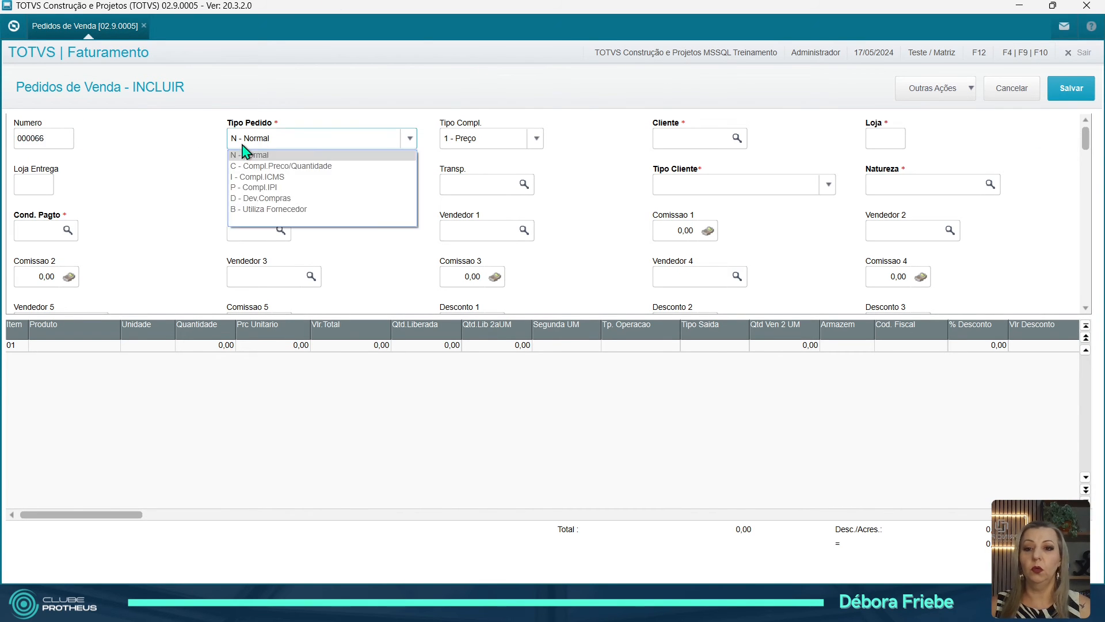
left_click(283, 177)
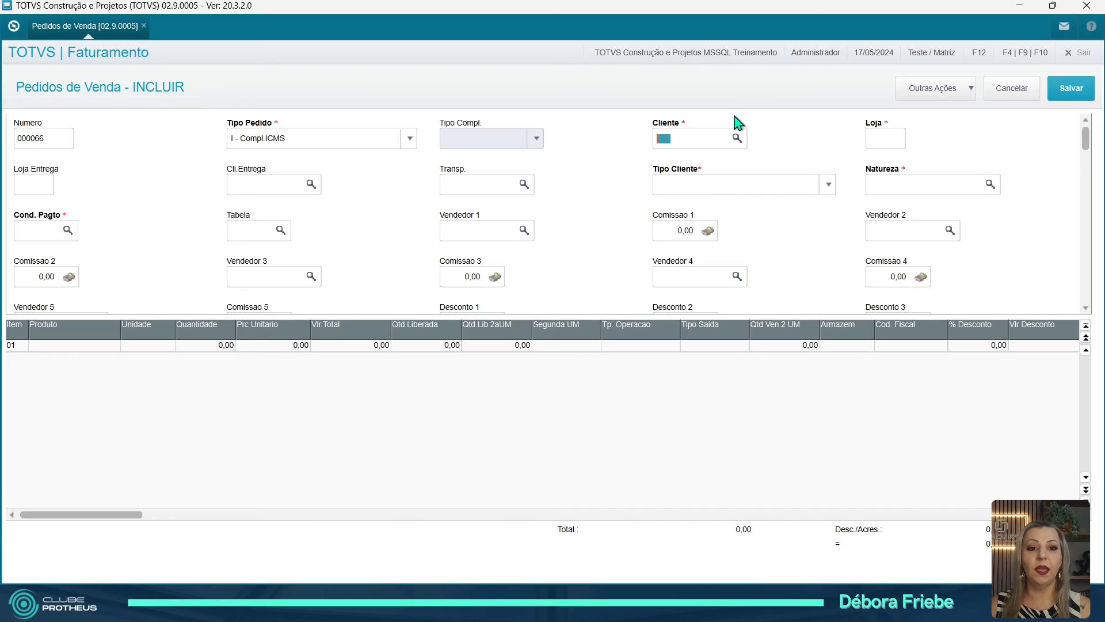
left_click(737, 139)
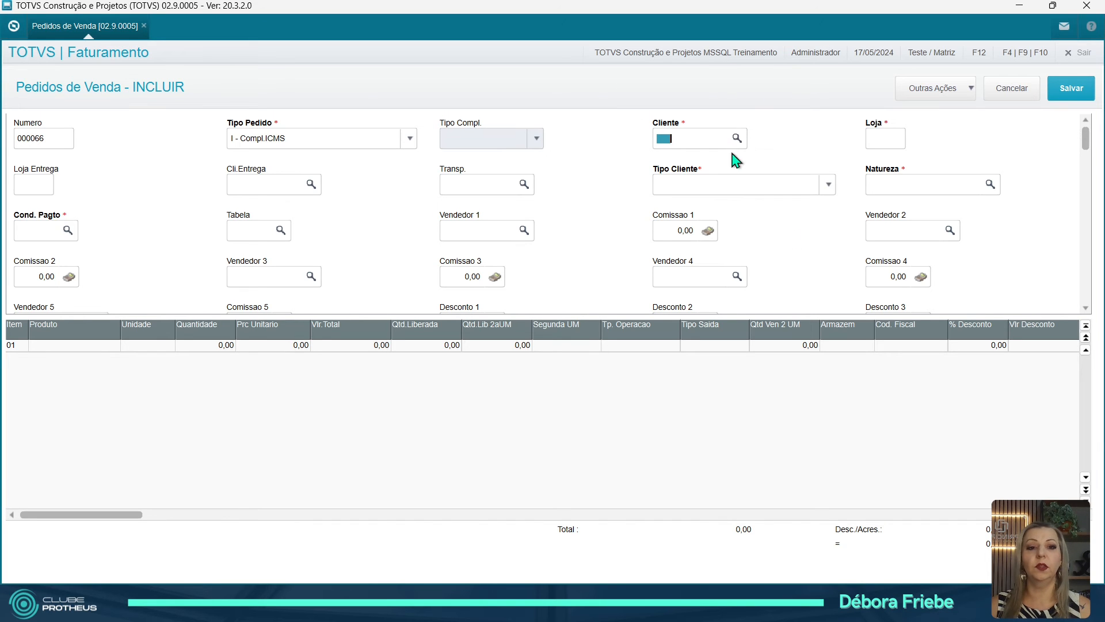
left_click(851, 410)
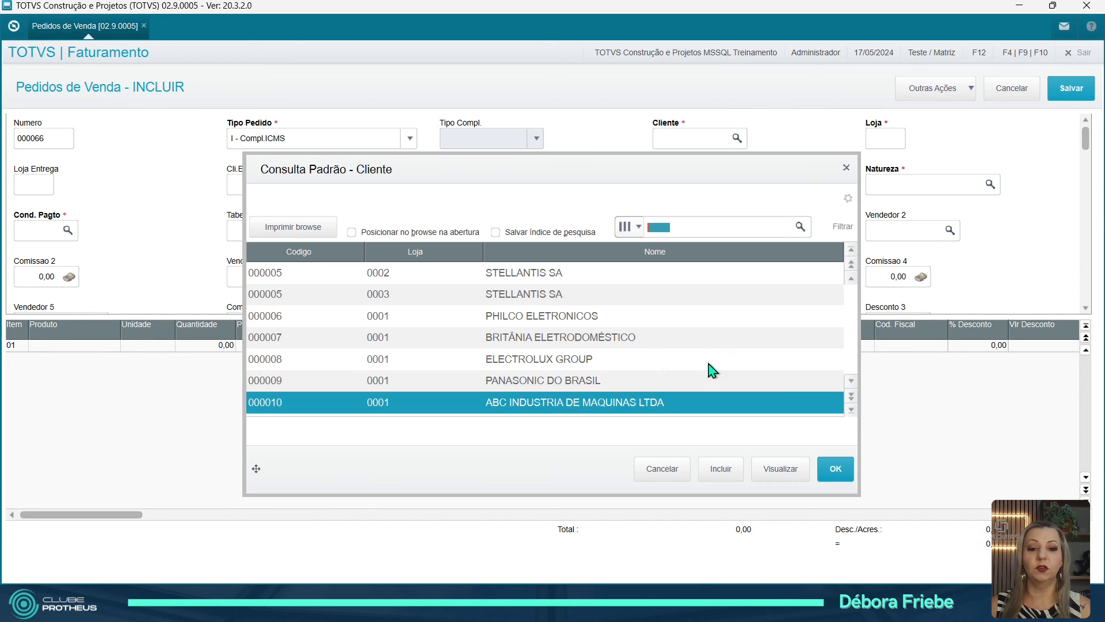
double_click(538, 403)
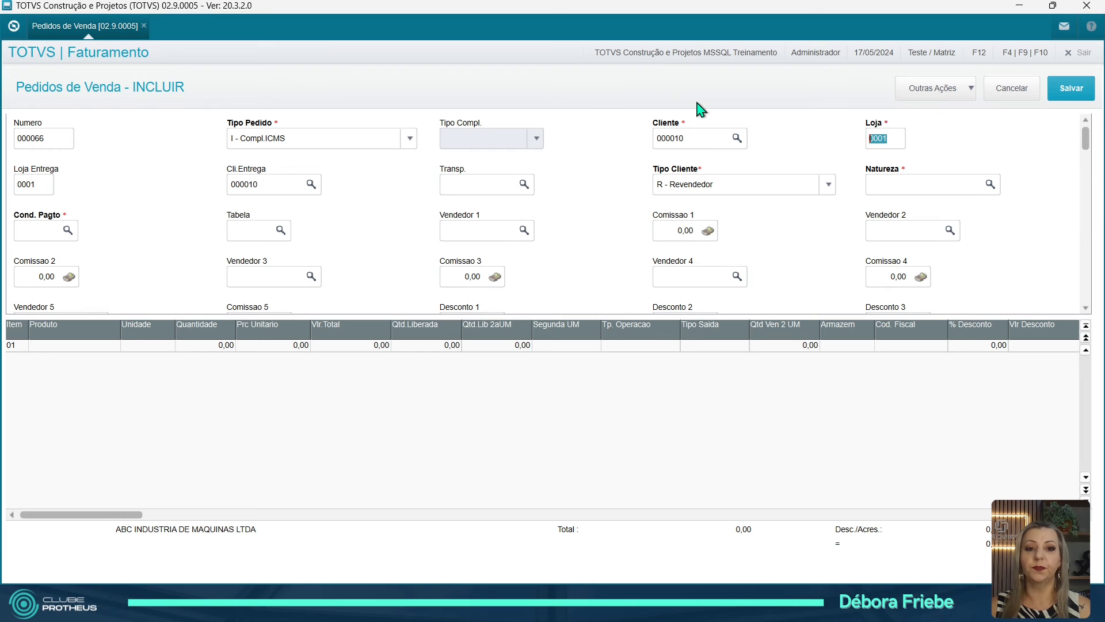
left_click(685, 138)
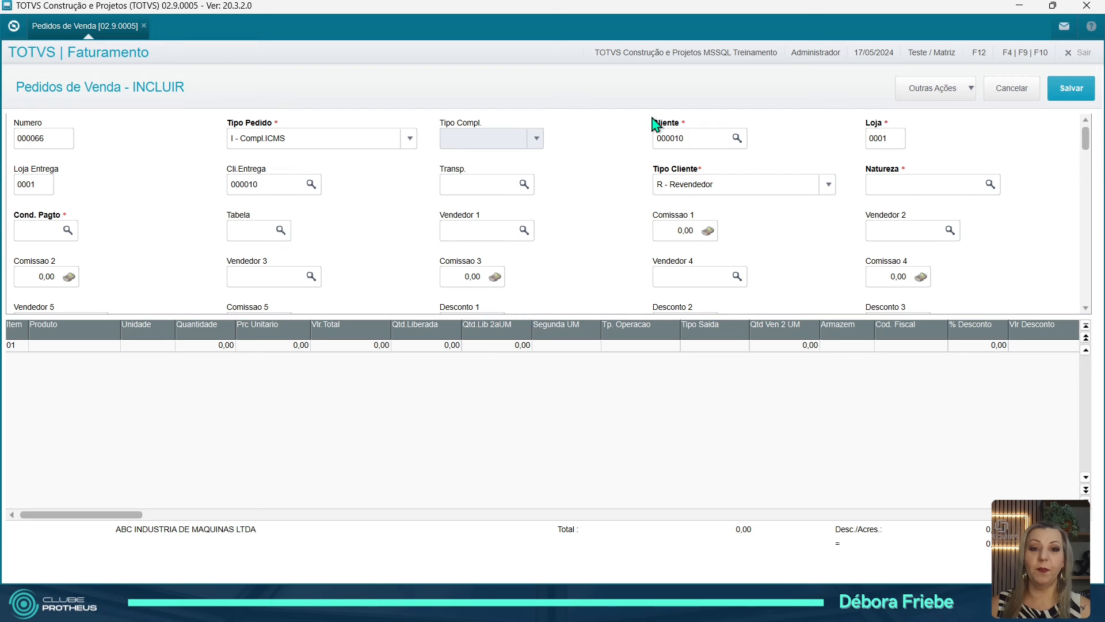
Fill in the order's Natureza as 10.01 and its payment condition as 001
left_click(899, 186)
type("1")
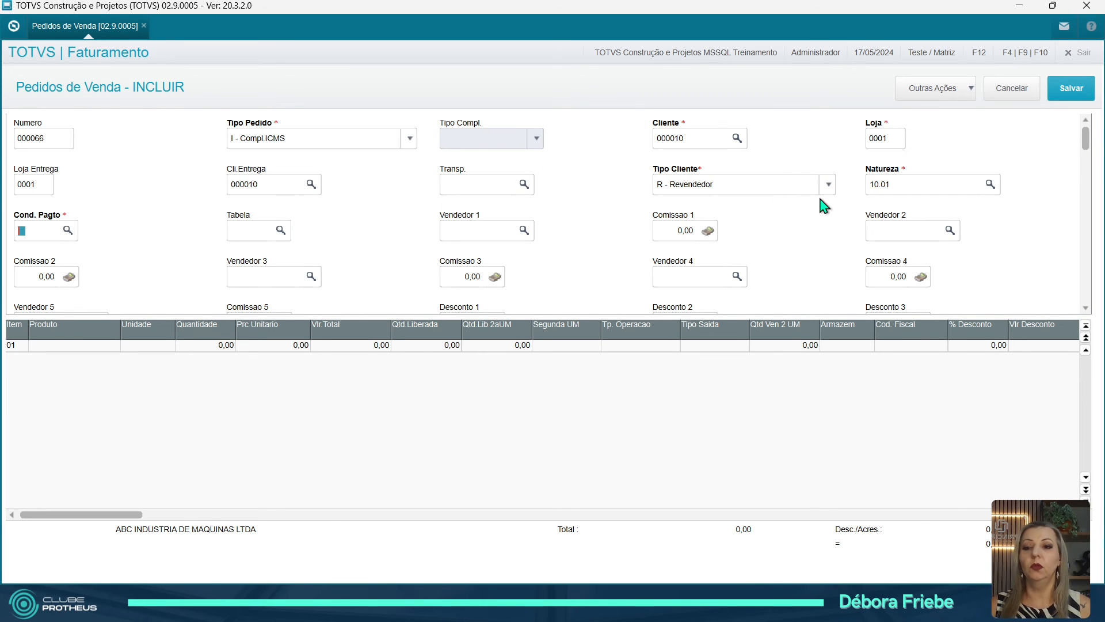
type("0.0")
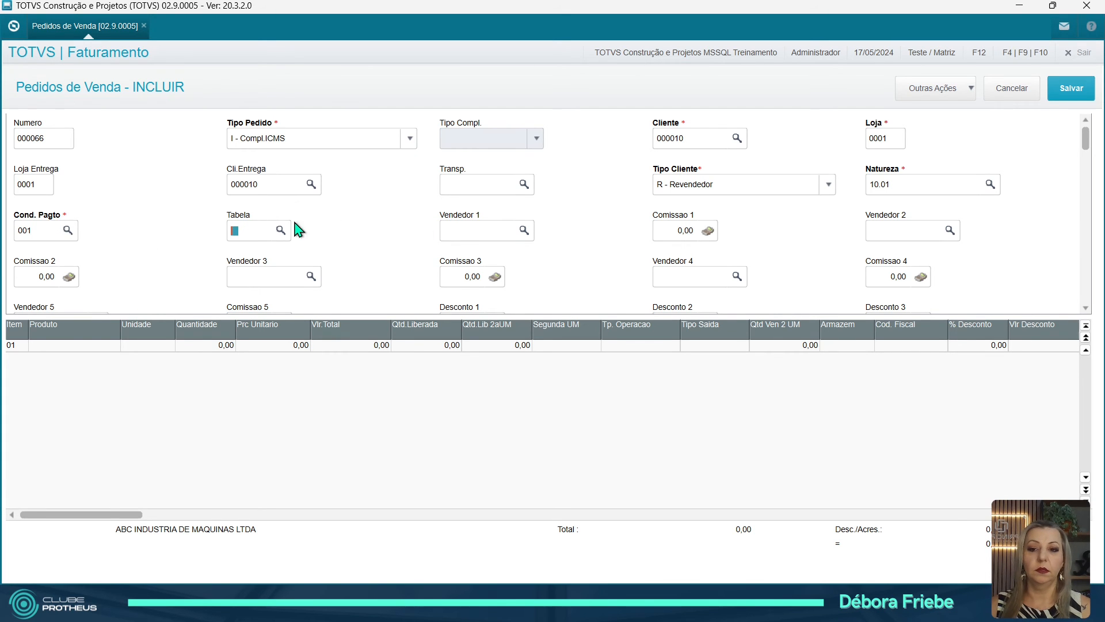
Look up product 000032, TRANSFERENCIA CREDITO ICMS, and assign it to item 01
left_click(81, 347)
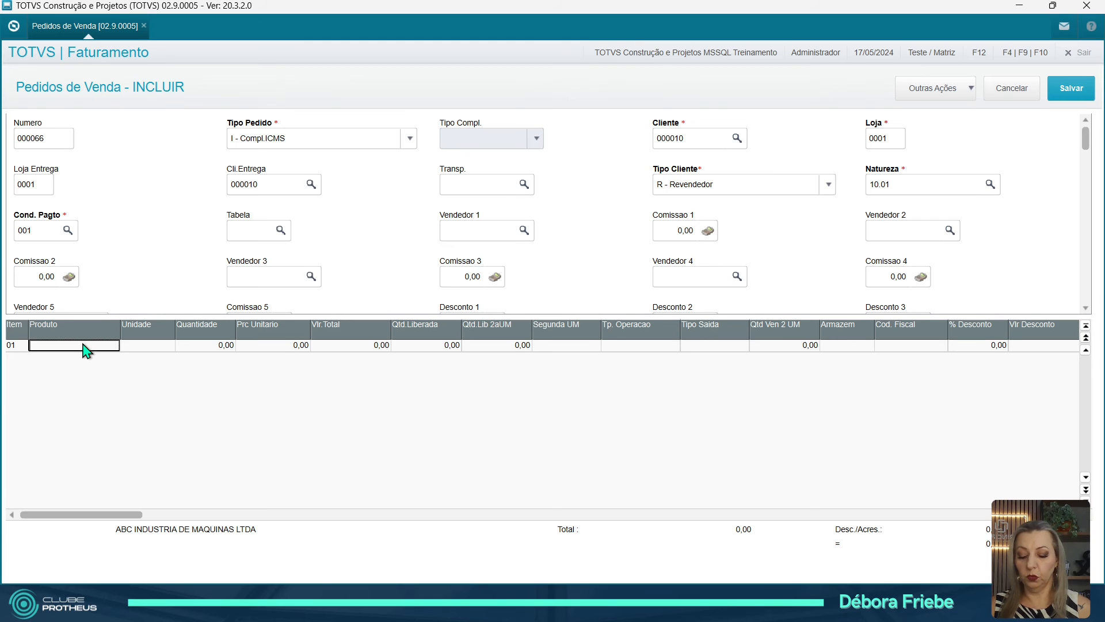
left_click(82, 345)
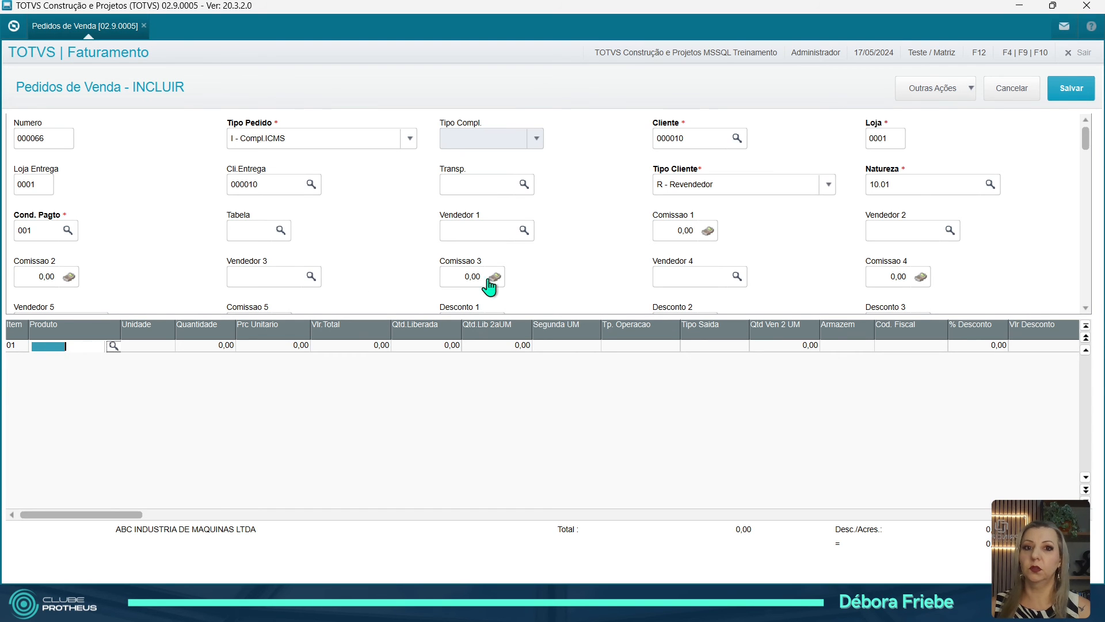
key("F3")
left_click(851, 414)
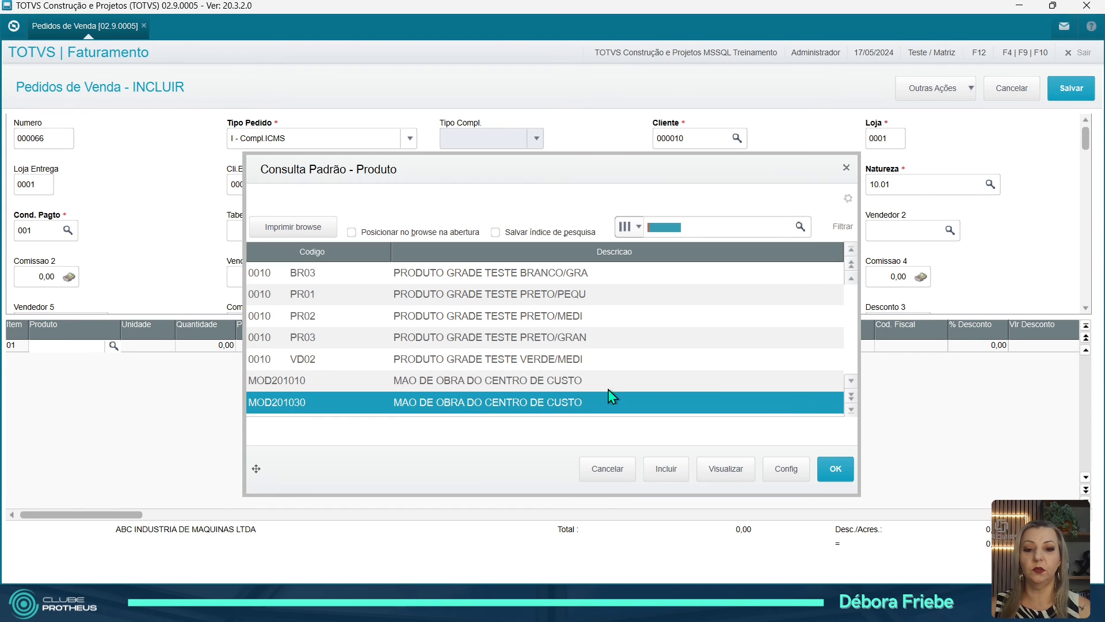
left_click(499, 273)
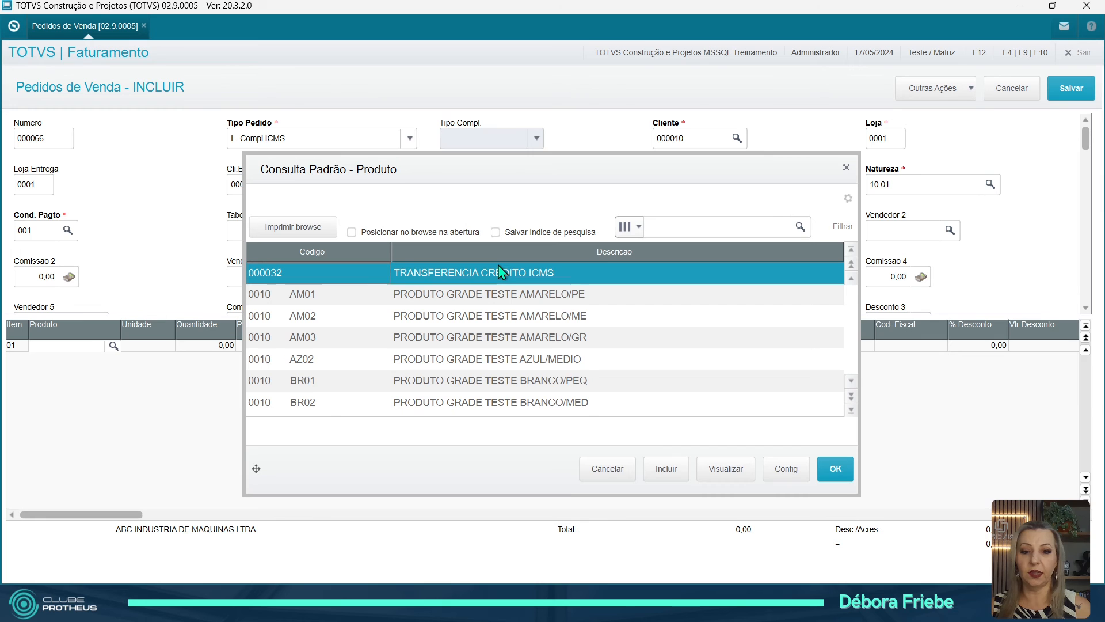
double_click(456, 279)
Set the unit price of item 01 to 800,00
left_click(211, 347)
left_click(271, 345)
type("800")
key("Return")
key("Return")
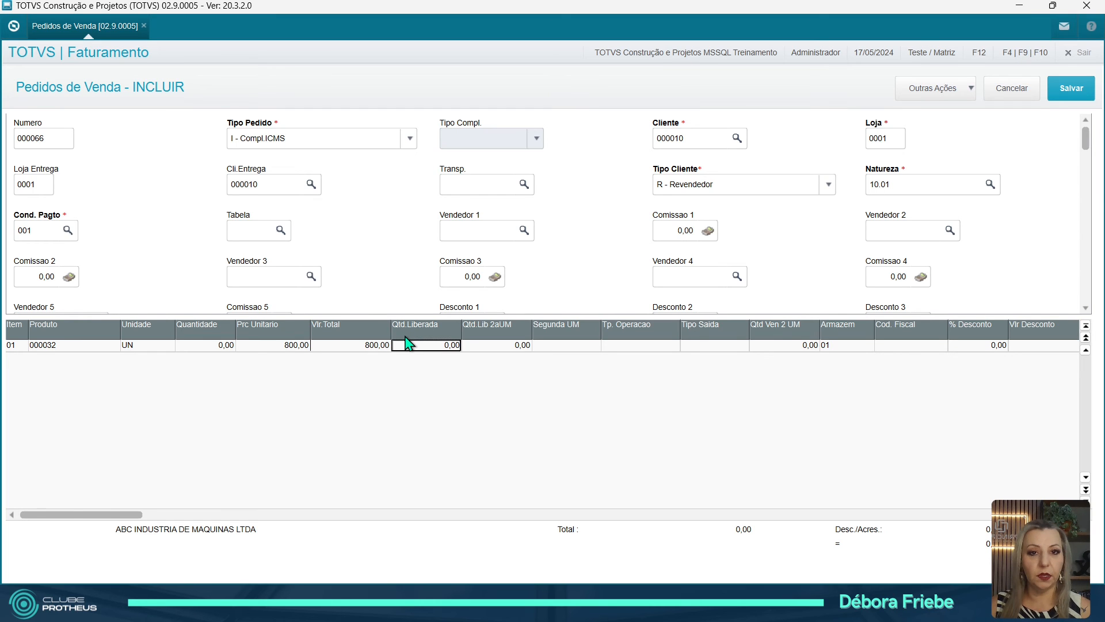
Correct the unit price of item 01 to 80.000,00
key("Left")
key("Left")
key("Return")
type("8")
key("Return")
key("Return")
type("8")
key("Return")
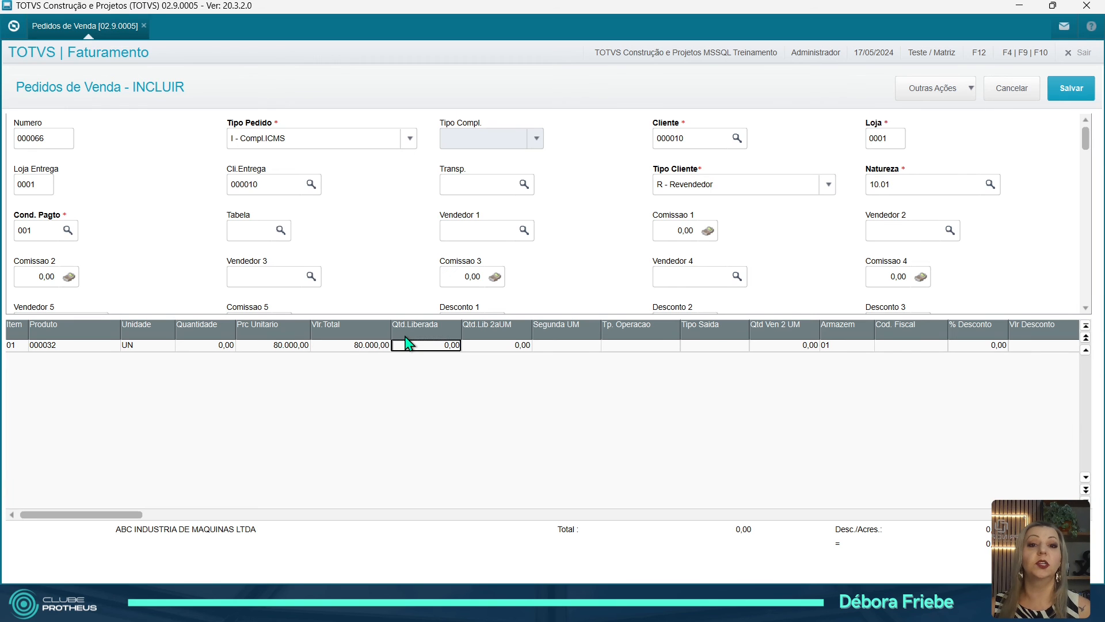
Assign TES 515 as the Tipo Saida of item 01 and try to move on to a new item line
key("Return")
key("Return")
key("Return")
key("Return")
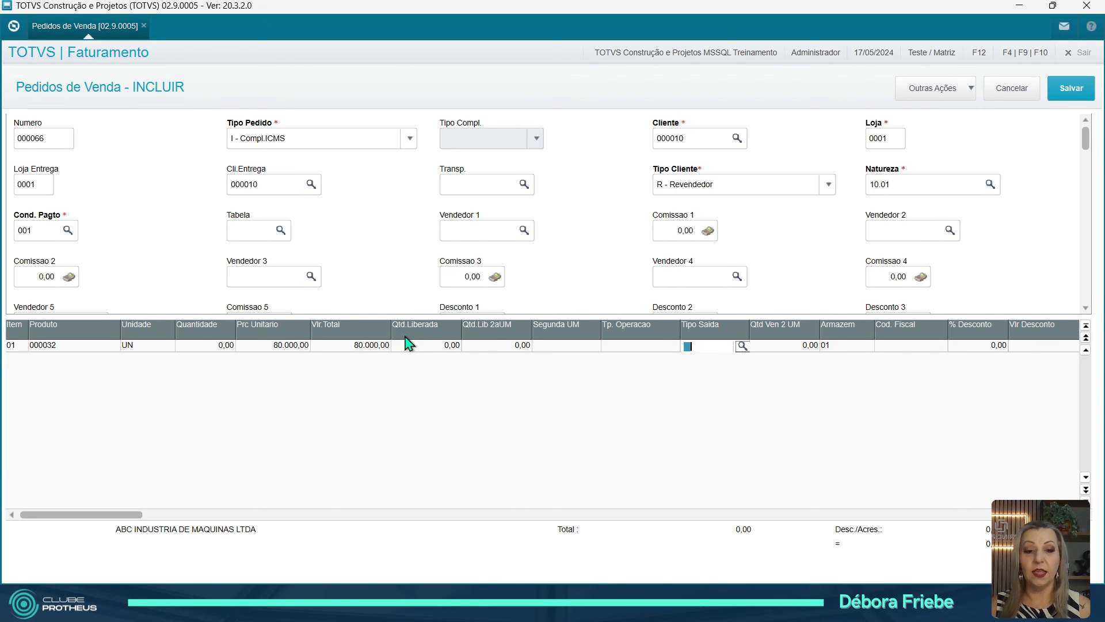
key("F3")
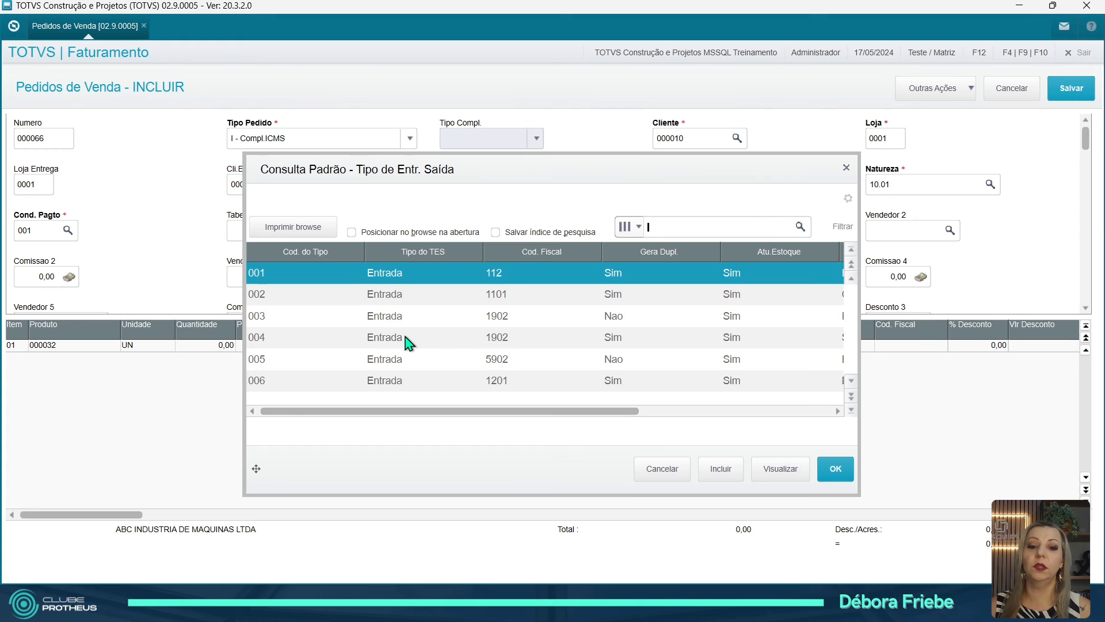
left_click(851, 410)
double_click(516, 387)
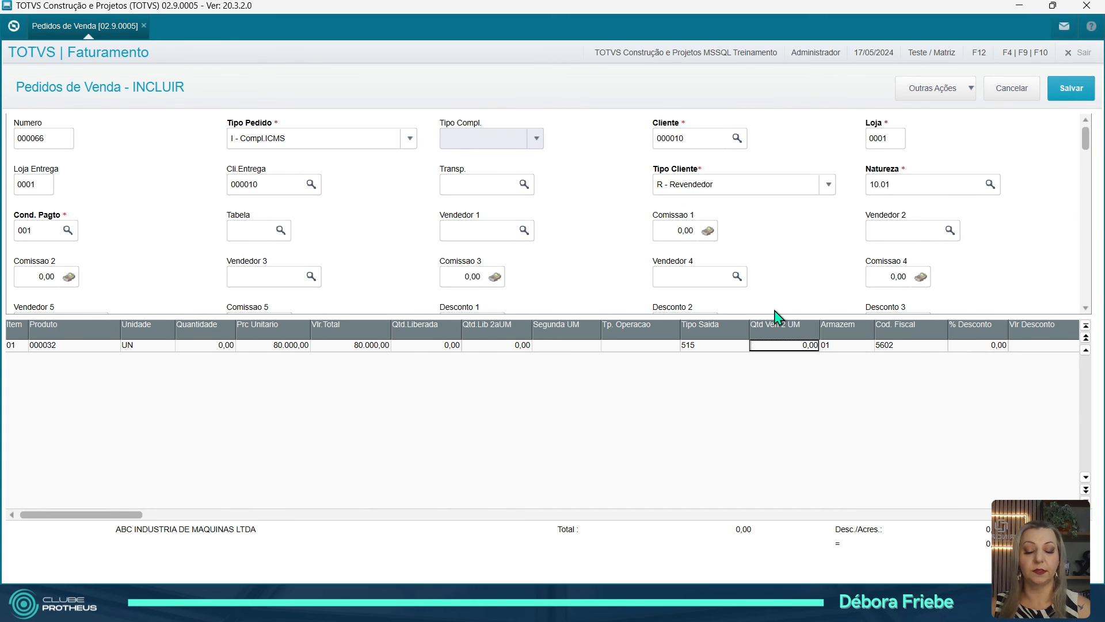
key("Down")
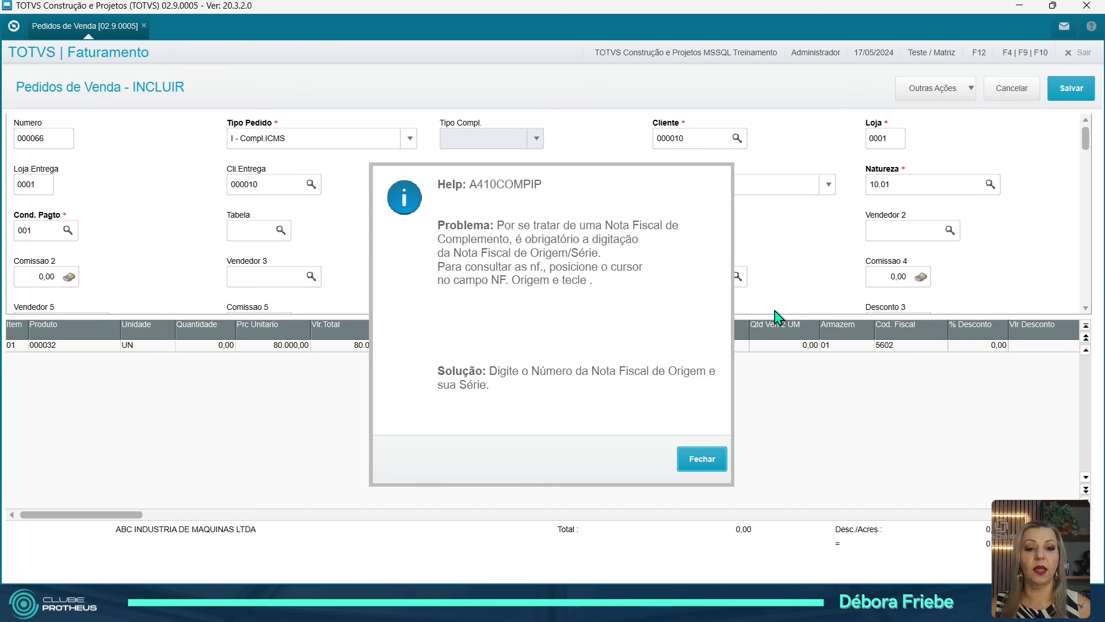
key("Return")
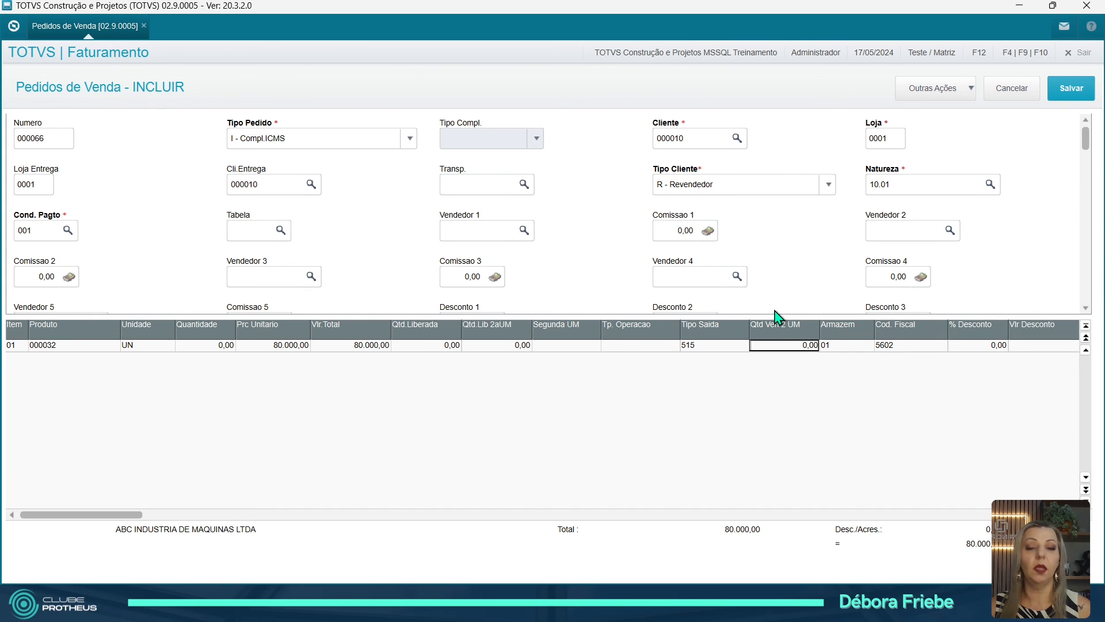
Enter TRANSFCRE as the original invoice (N.F.Original) of item 01 and validate the item line
key("Right")
key("Right")
key("Right")
key("Right")
key("Right")
key("Right")
key("Right")
key("Right")
key("Right")
key("Right")
key("Right")
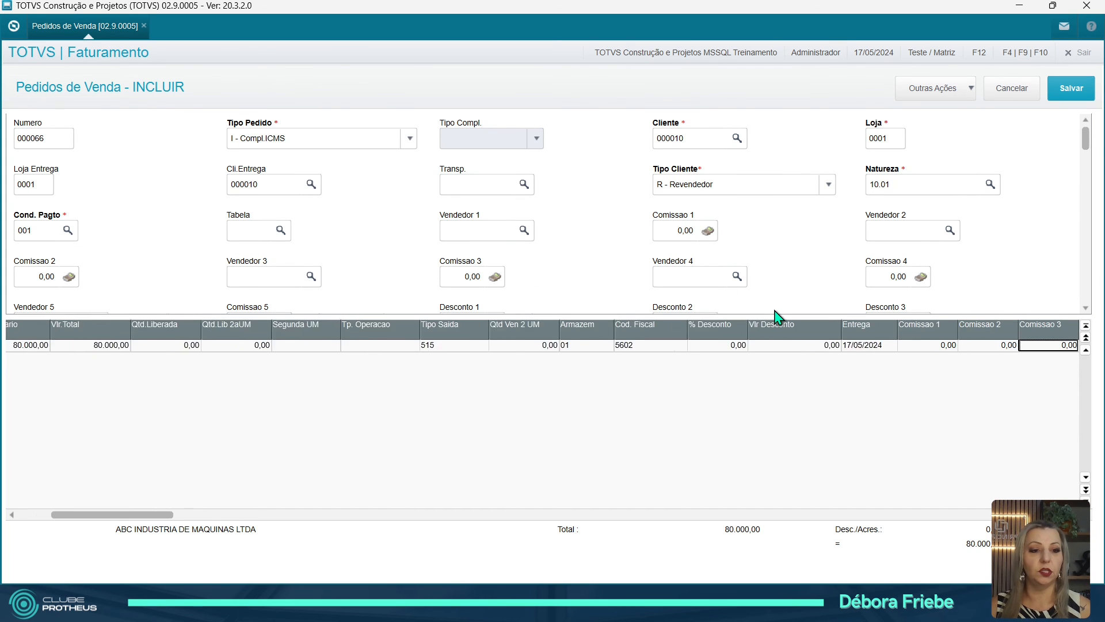
key("Right")
key("Right")
key("Right")
key("Right")
key("Right")
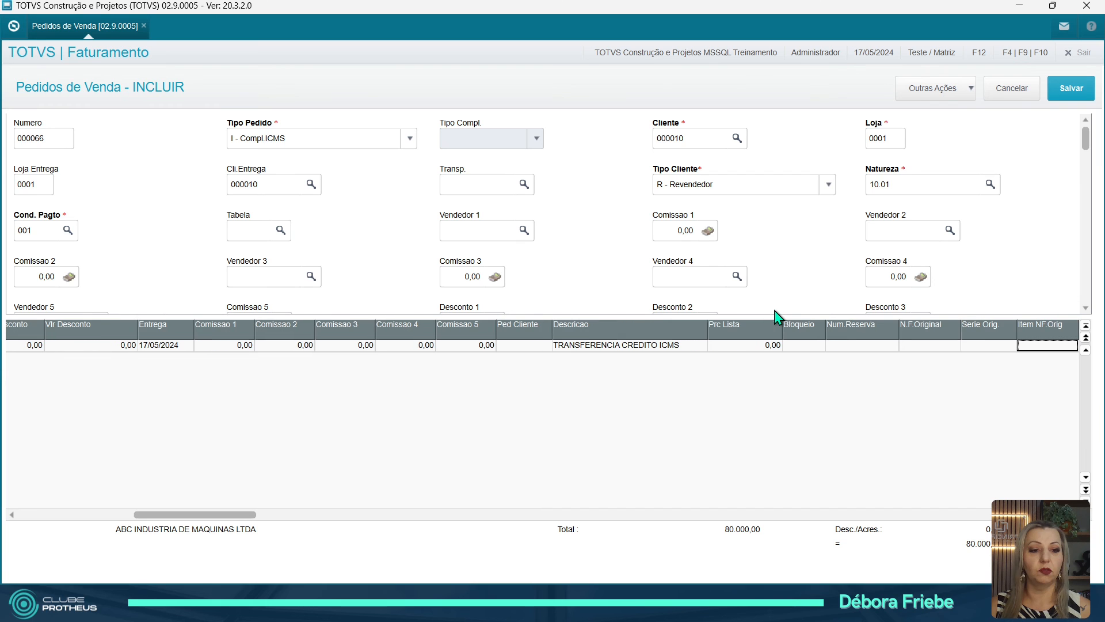
key("Left")
key("Right")
key("Return")
type("TRANSFCRED")
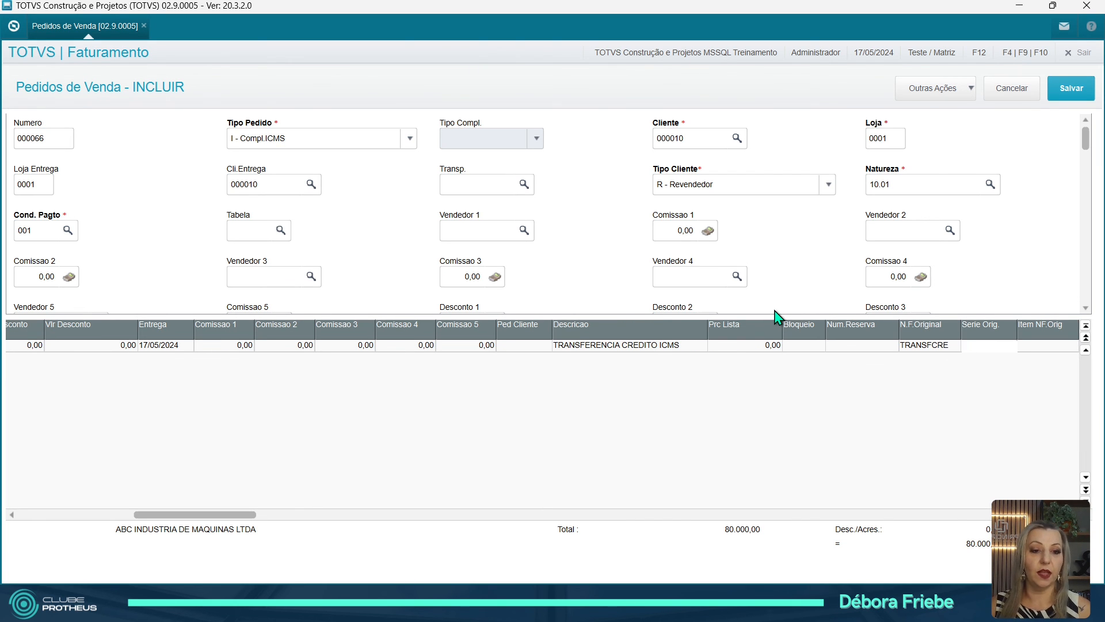
key("Down")
key("Up")
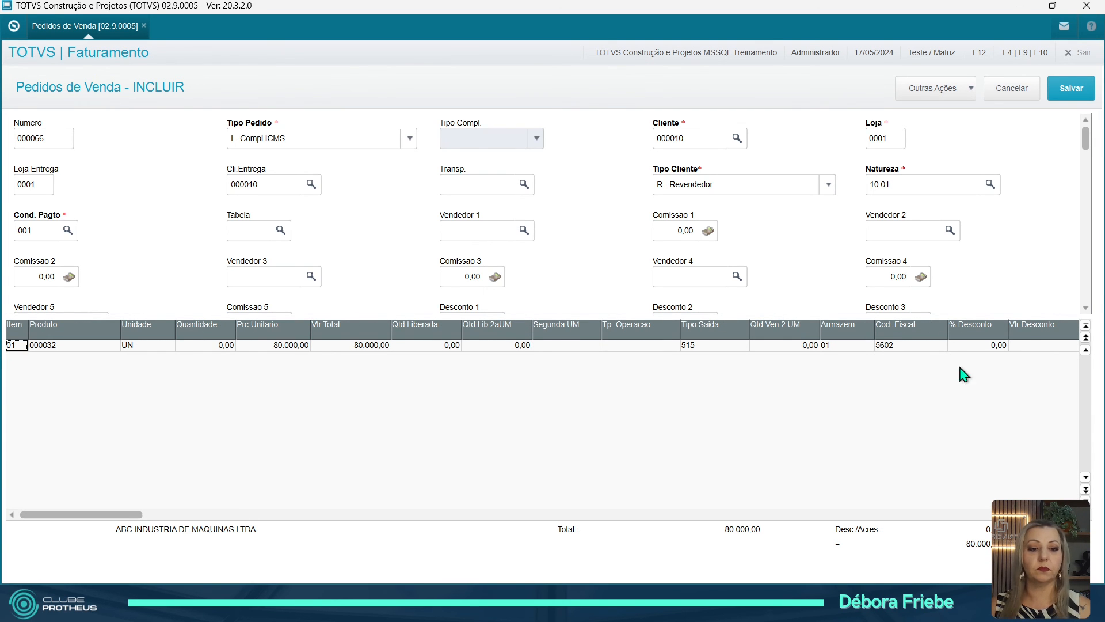
Review the order's Planilha Financeira, covering the Nota Fiscal taxes, Duplicatas, Rentabilidade and Lançamentos de Apuração, and exit it
left_click(943, 92)
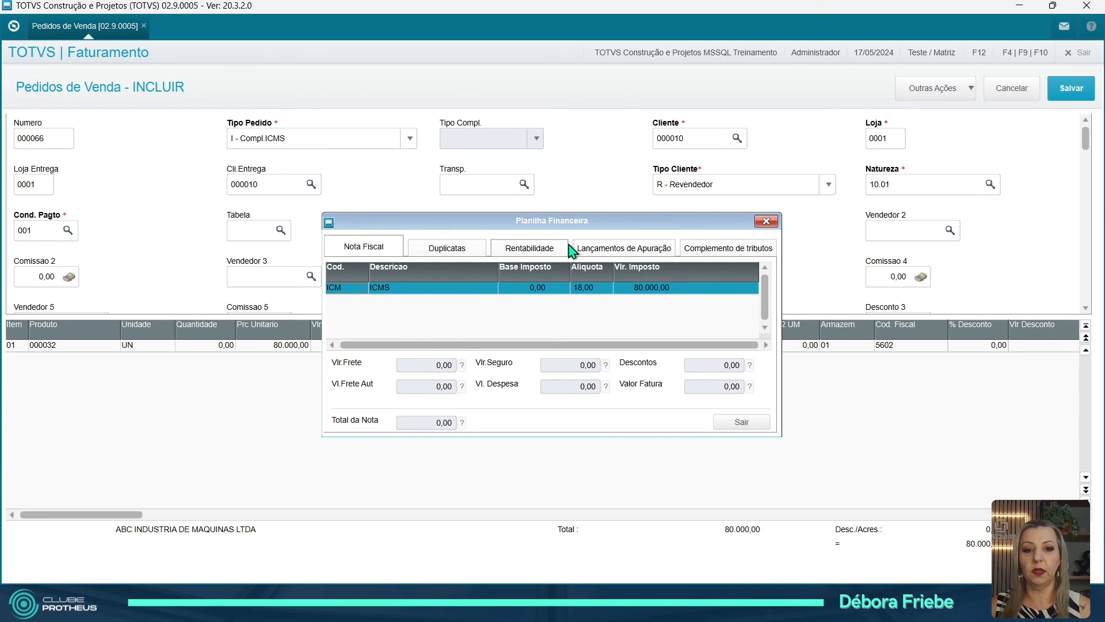
left_click_drag(642, 223, 686, 215)
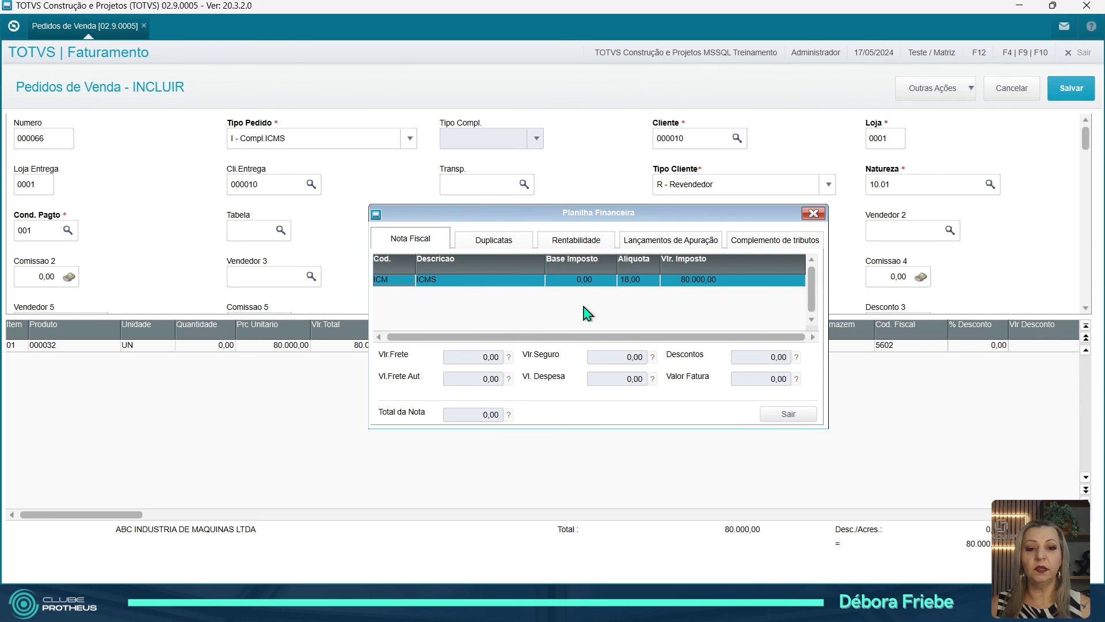
left_click(496, 240)
left_click(560, 246)
left_click(520, 242)
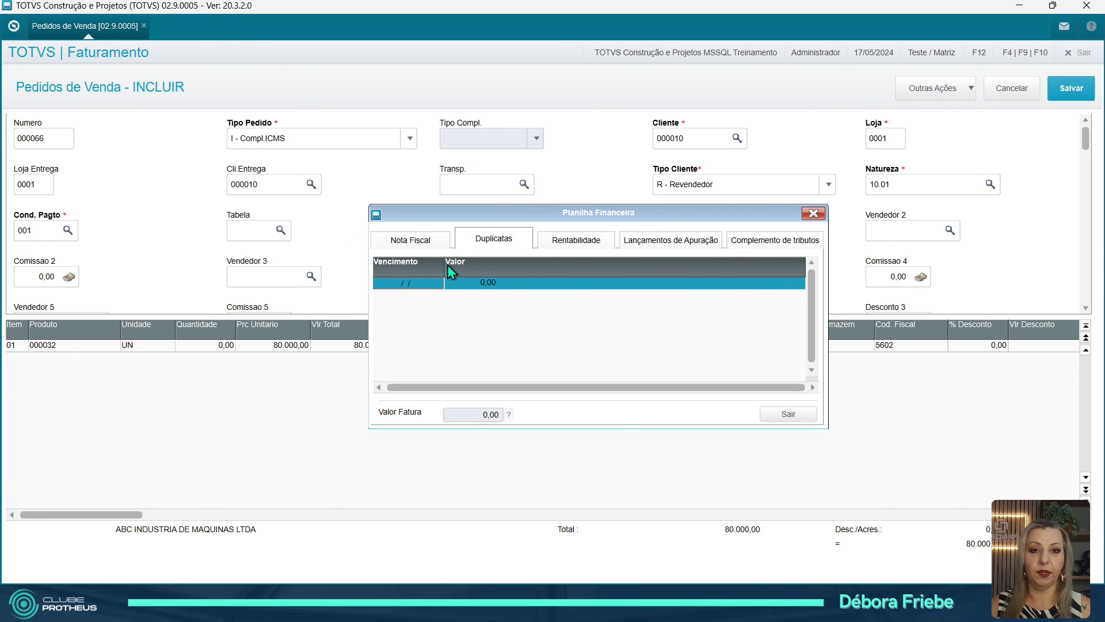
left_click(578, 242)
left_click(683, 242)
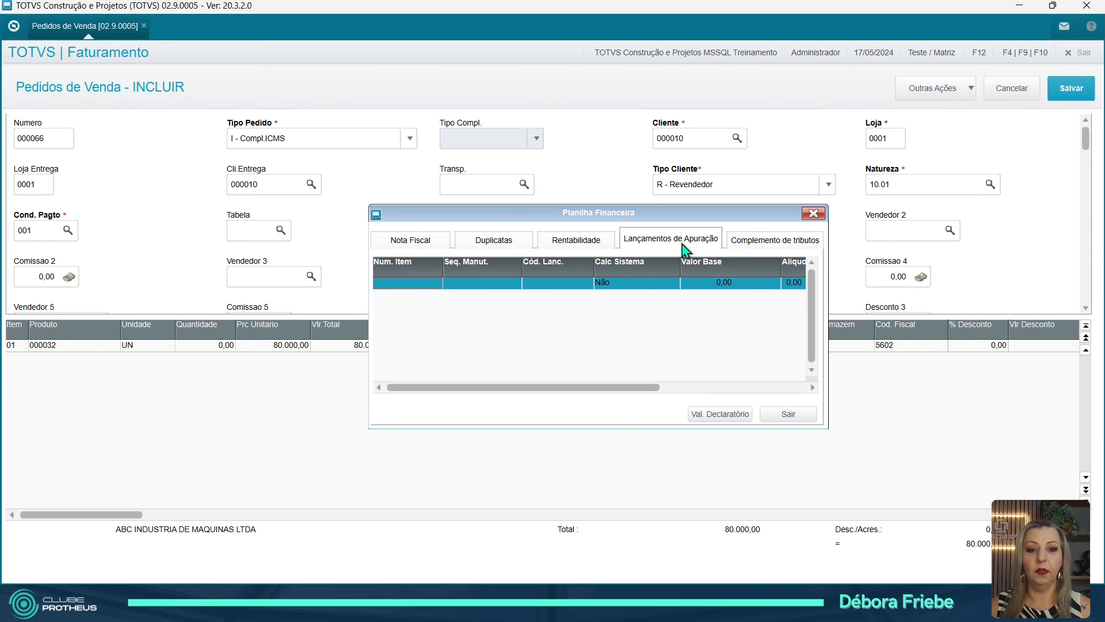
left_click(785, 415)
Save the ICMS complement sales order and cancel the blank order form to return to the order list
left_click(1092, 91)
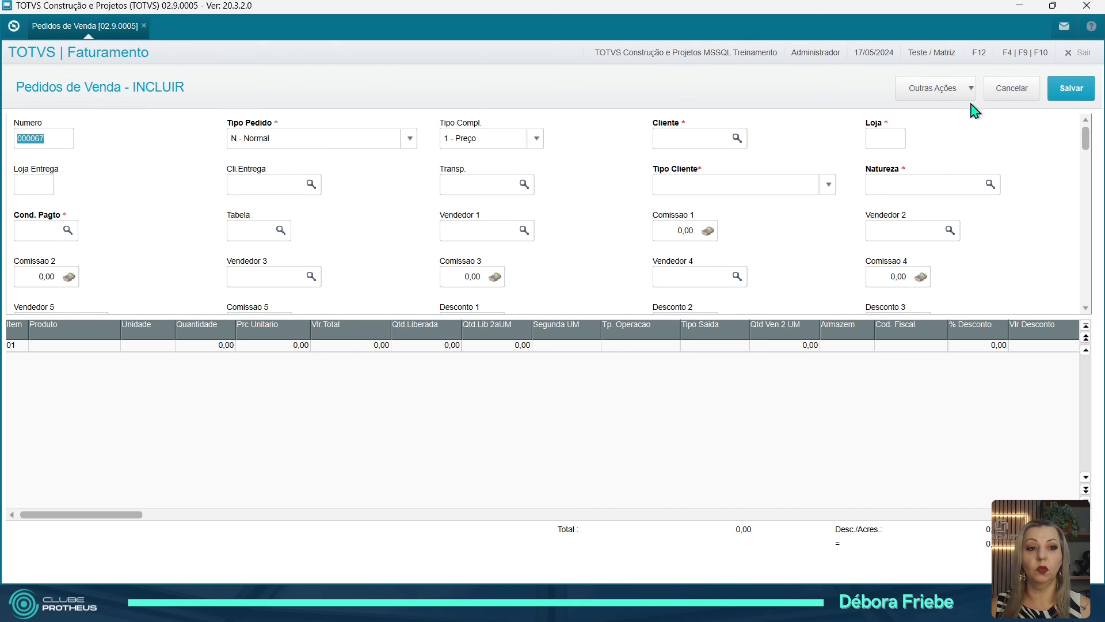
left_click(1008, 87)
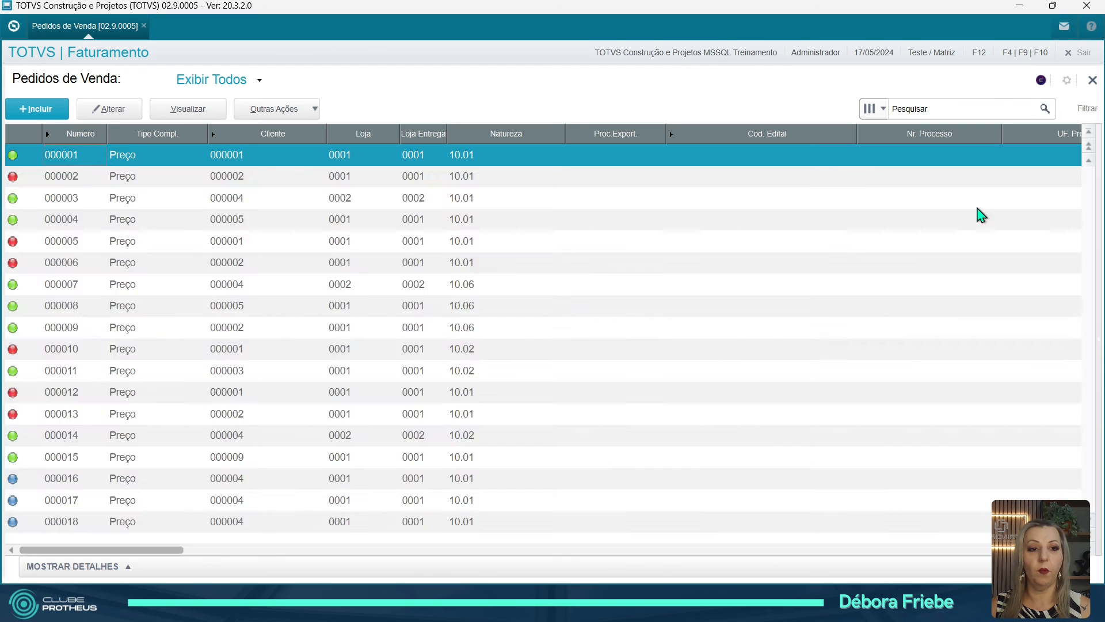
Prepare the outgoing document (Prep.Doc.saída) for the saved ICMS complement order, advancing through the preparation assistant
left_click(275, 109)
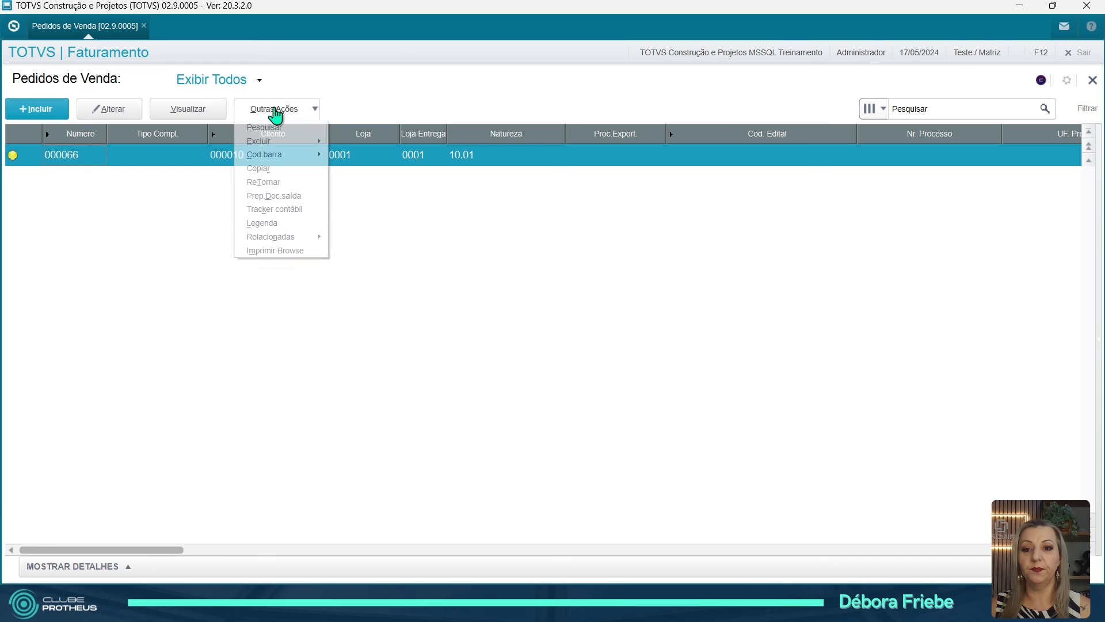
left_click(290, 198)
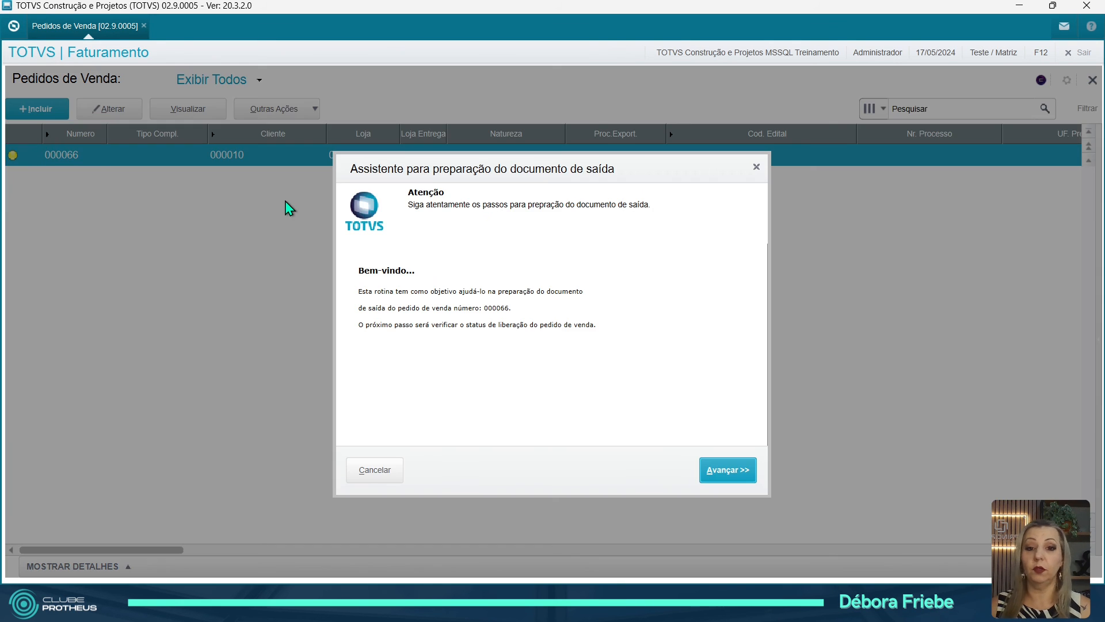
left_click(731, 473)
left_click(742, 475)
left_click(741, 476)
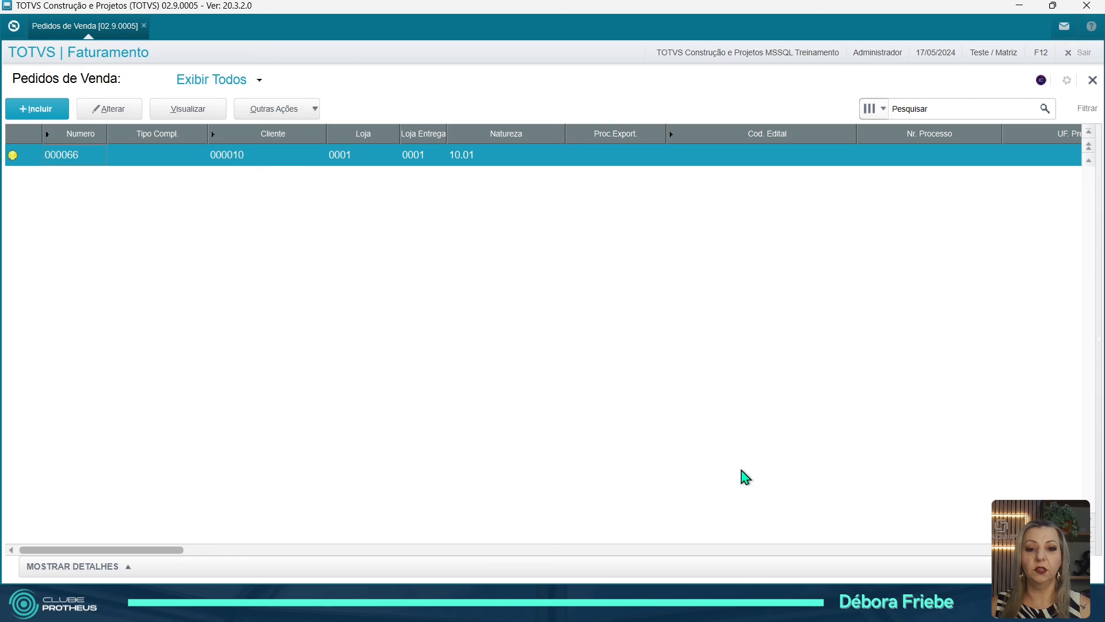
left_click(605, 408)
left_click(697, 447)
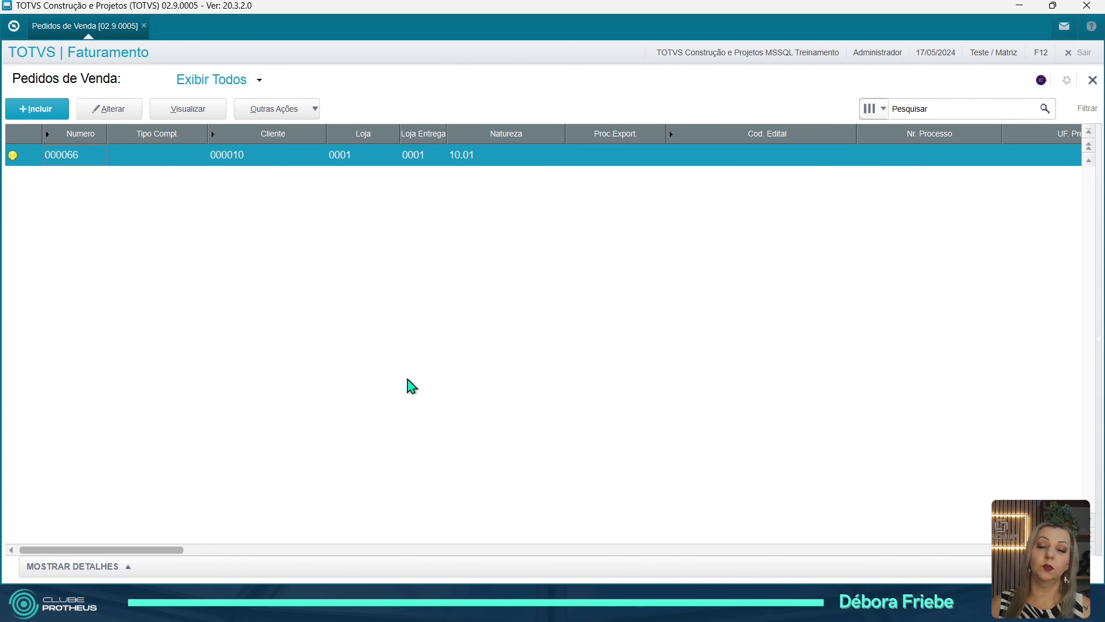